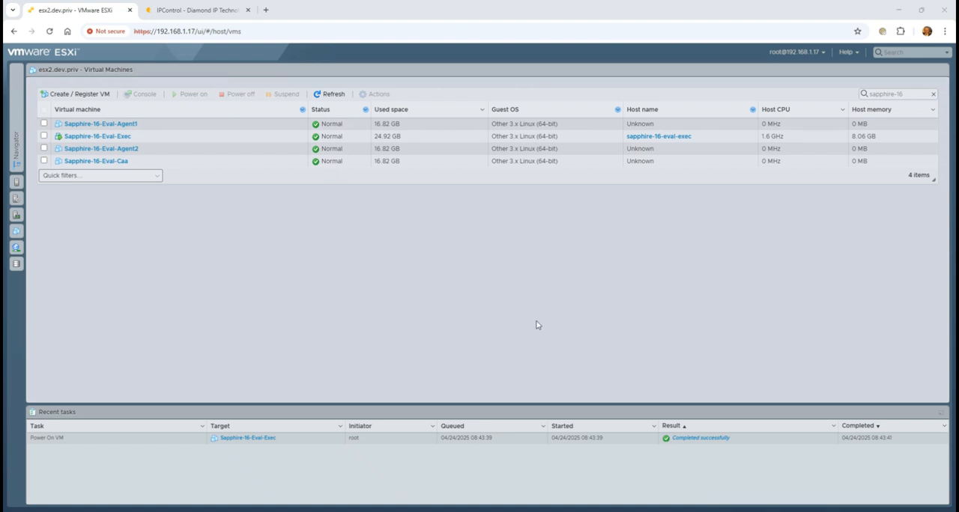
Power on the Sapphire-16-Eval-Agent1 virtual machine and open its console.
{"action": "left_click", "coordinate": [125, 135]}
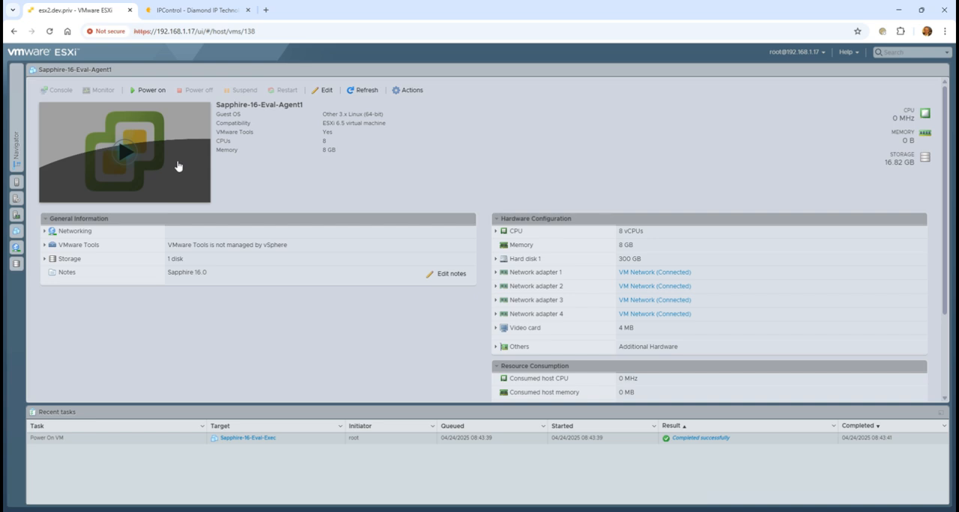
{"action": "left_click", "coordinate": [122, 155]}
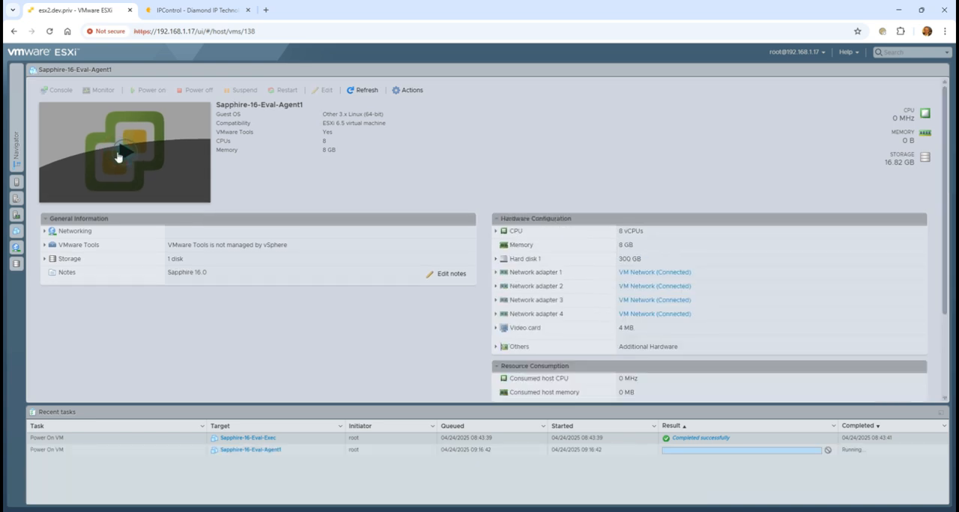
{"action": "left_click", "coordinate": [191, 186]}
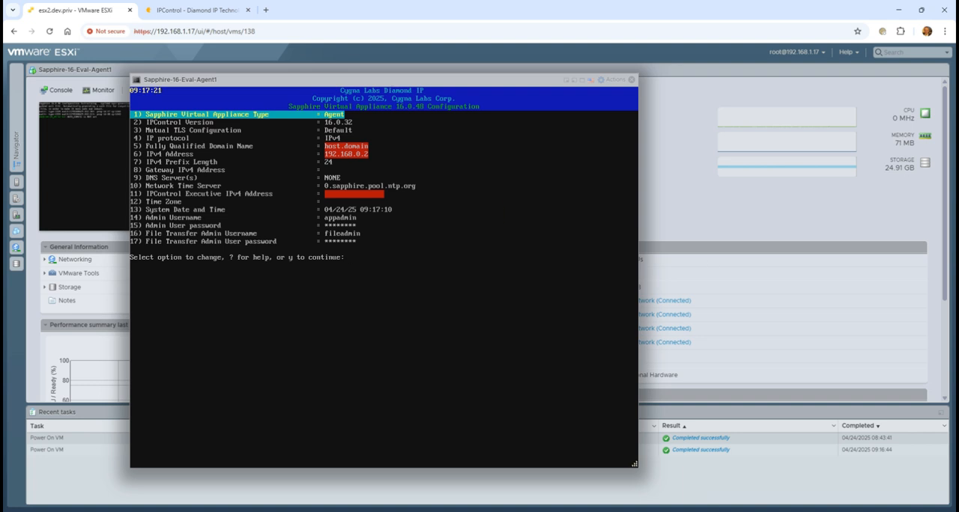
Set the appliance's fully qualified domain name to sapphire-16-eval-agent1.eval-dom.com.
{"action": "key", "text": "Down"}
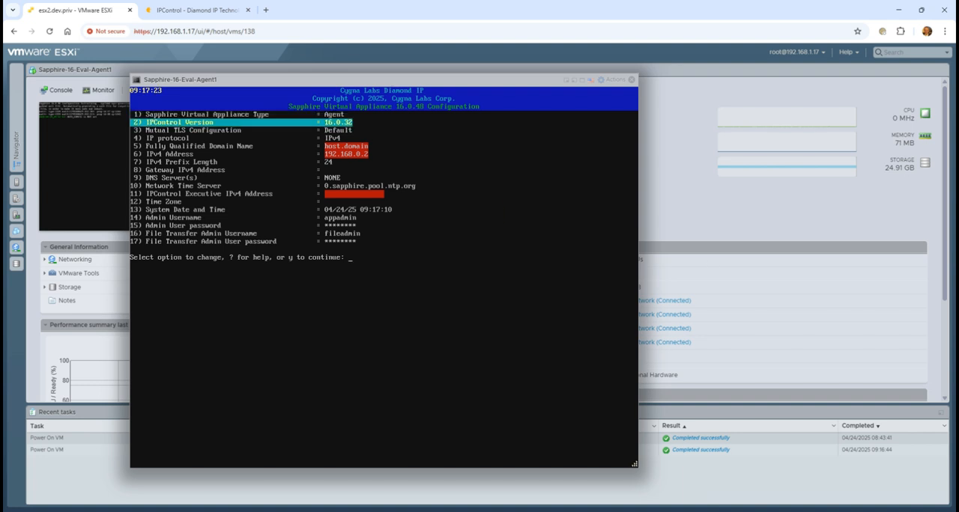
{"action": "key", "text": "Down"}
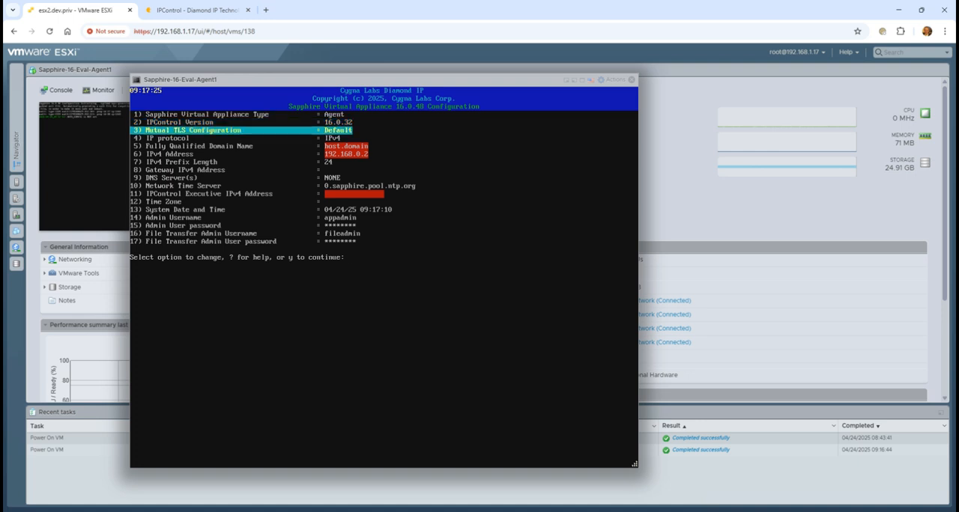
{"action": "key", "text": "Down"}
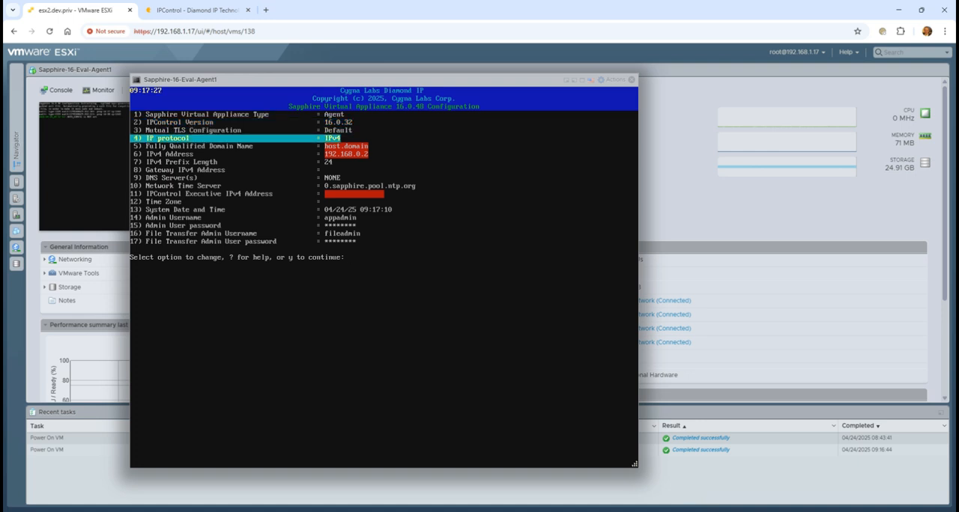
{"action": "key", "text": "Down"}
{"action": "key", "text": "Return"}
{"action": "type", "text": "sa"}
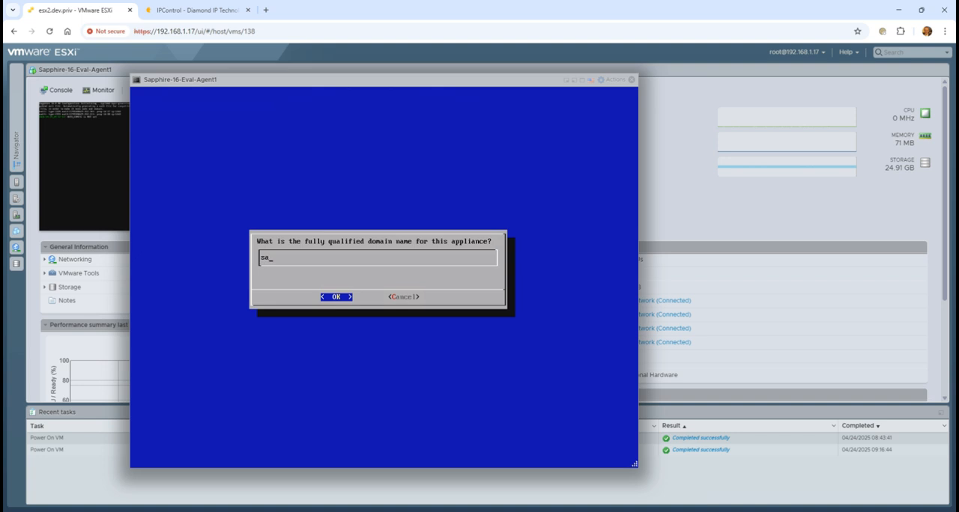
{"action": "type", "text": "pphire-16-eval-agent1.eval-dom.com"}
{"action": "key", "text": "Return"}
Set the appliance's IPv4 address to 10.10.0.3.
{"action": "key", "text": "Down"}
{"action": "key", "text": "Return"}
{"action": "type", "text": "10.10.0.3"}
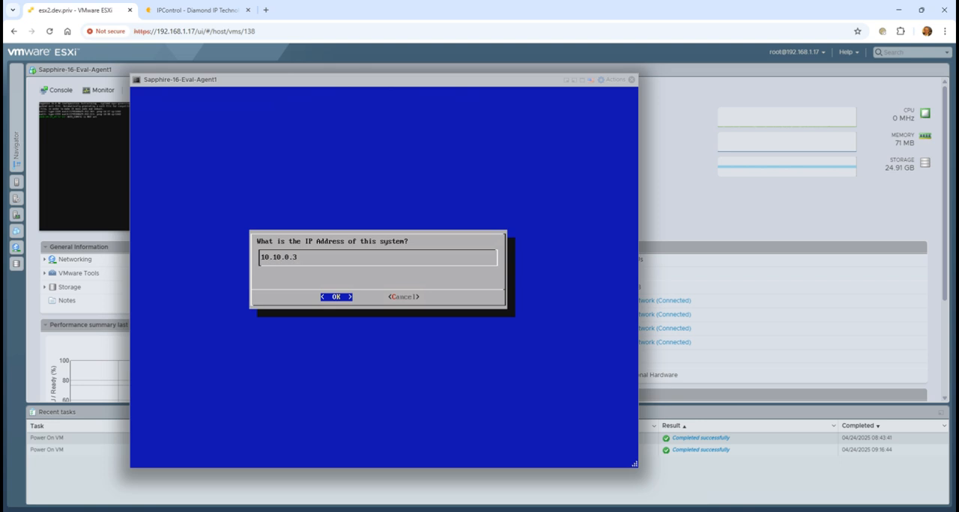
{"action": "key", "text": "Return"}
Set the appliance's DNS server to 192.168.1.41.
{"action": "key", "text": "Down"}
{"action": "key", "text": "Down"}
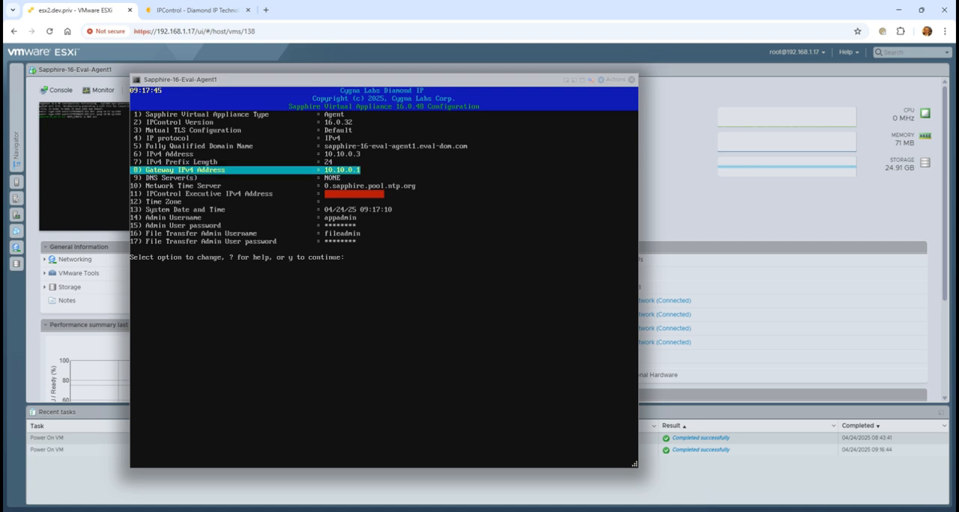
{"action": "key", "text": "Down"}
{"action": "key", "text": "Return"}
{"action": "type", "text": "192."}
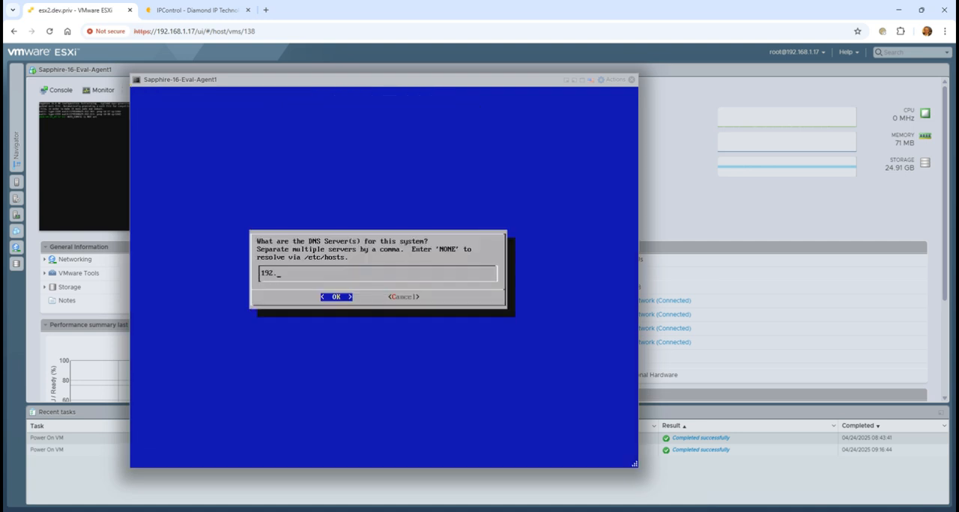
{"action": "type", "text": "168.1.41"}
{"action": "key", "text": "Return"}
Set the appliance's network time server to 10.1.1.1.
{"action": "key", "text": "Down"}
{"action": "key", "text": "Return"}
{"action": "type", "text": "10.1.1.1"}
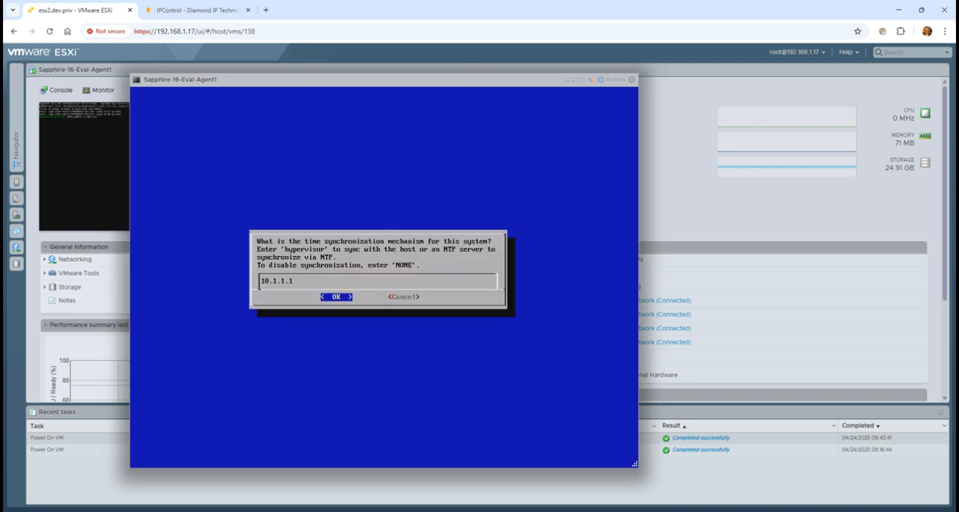
{"action": "key", "text": "Return"}
Set the IPControl Executive IPv4 address to 10.10.0.2.
{"action": "key", "text": "Down"}
{"action": "key", "text": "Return"}
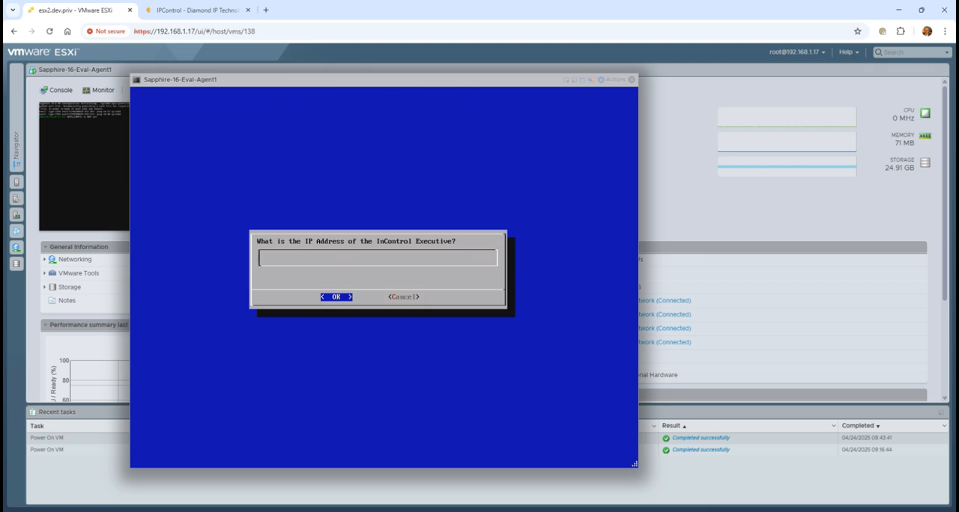
{"action": "type", "text": "10.10.0.2"}
{"action": "key", "text": "Return"}
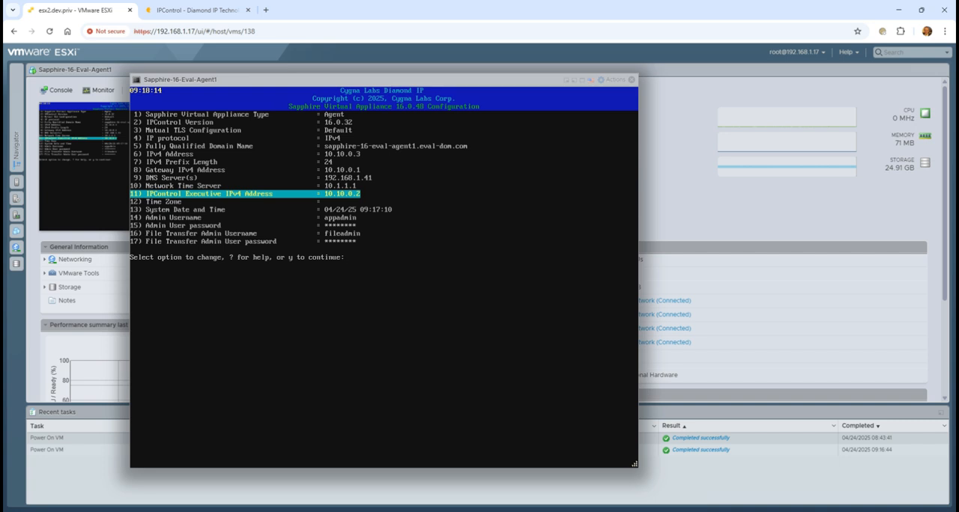
Set the time zone to America/New_York by choosing Americas, United States and Eastern (most areas), and accept the selection.
{"action": "key", "text": "Down"}
{"action": "key", "text": "Return"}
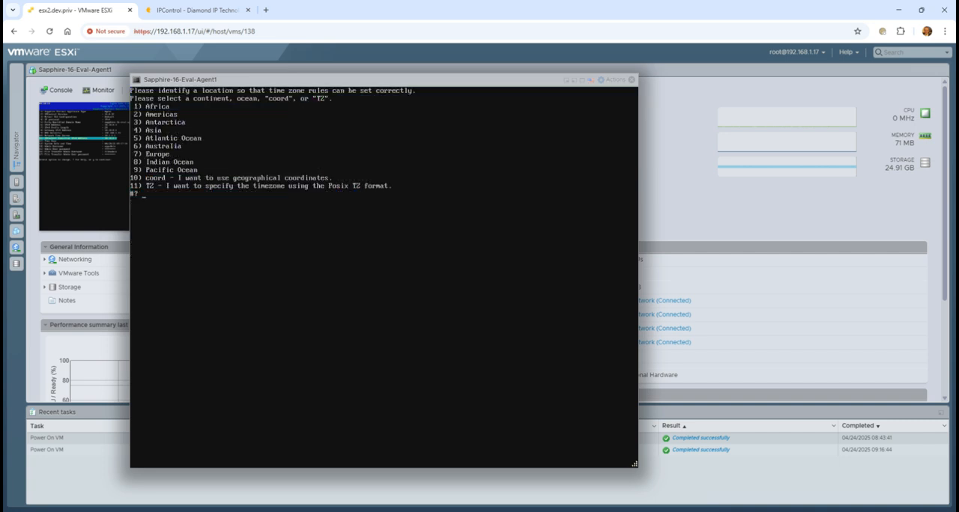
{"action": "type", "text": "2"}
{"action": "key", "text": "Return"}
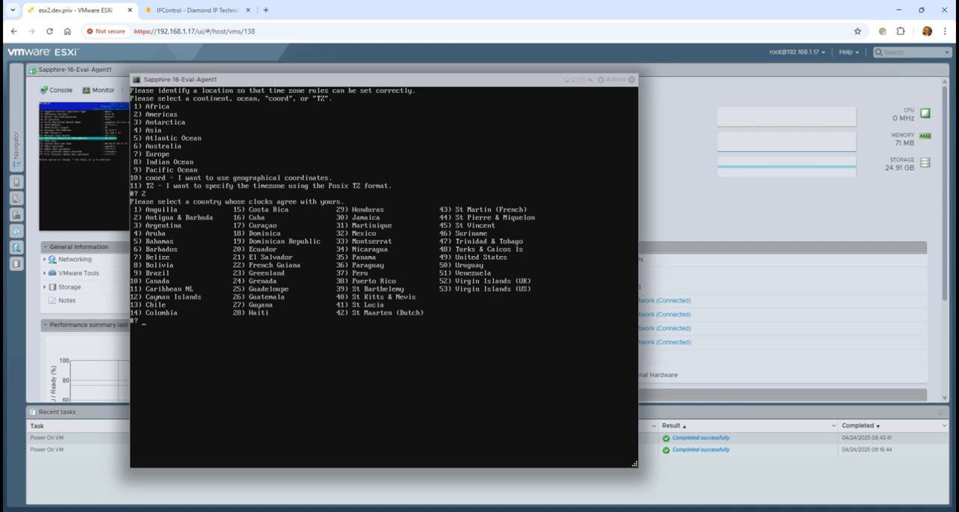
{"action": "type", "text": "49"}
{"action": "key", "text": "Return"}
{"action": "type", "text": "1"}
{"action": "key", "text": "Return"}
{"action": "type", "text": "1"}
{"action": "key", "text": "Return"}
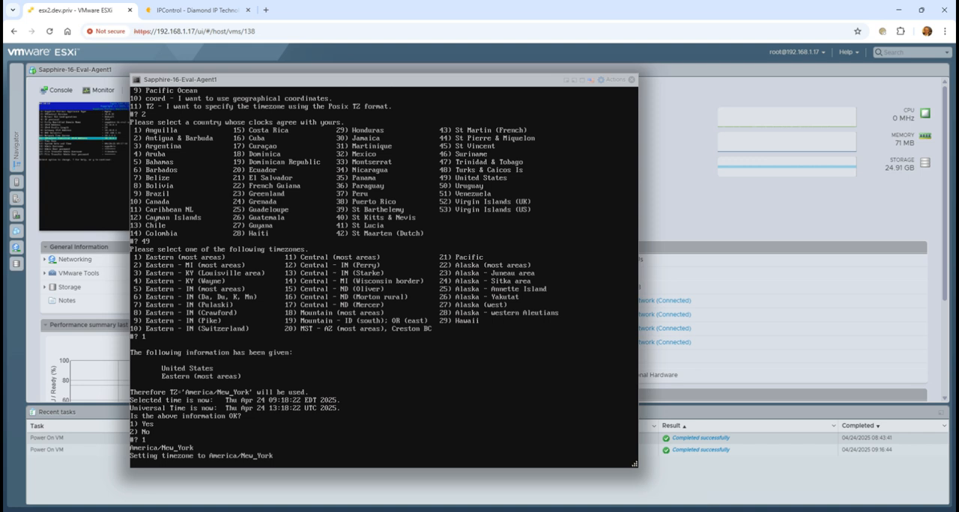
Go over the date and admin account settings without editing them and accept the appliance configuration.
{"action": "key", "text": "Down"}
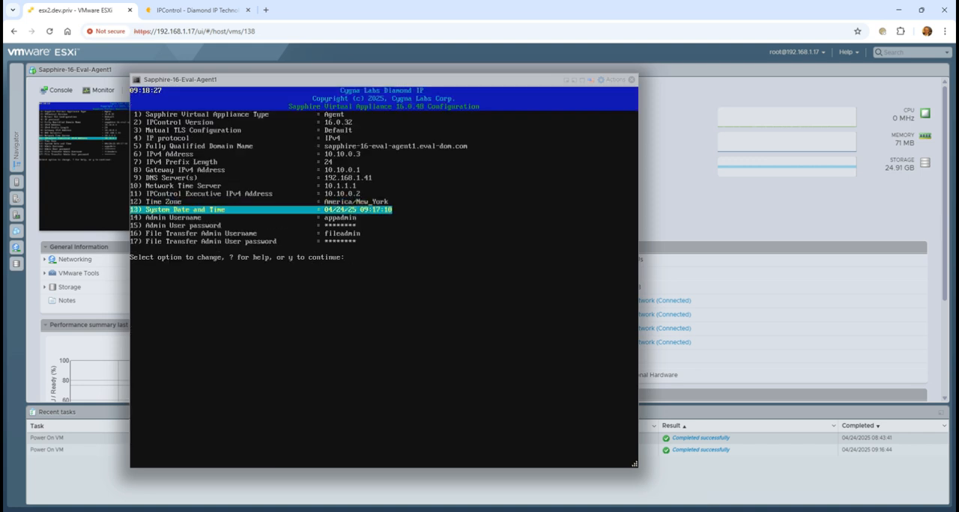
{"action": "key", "text": "Down"}
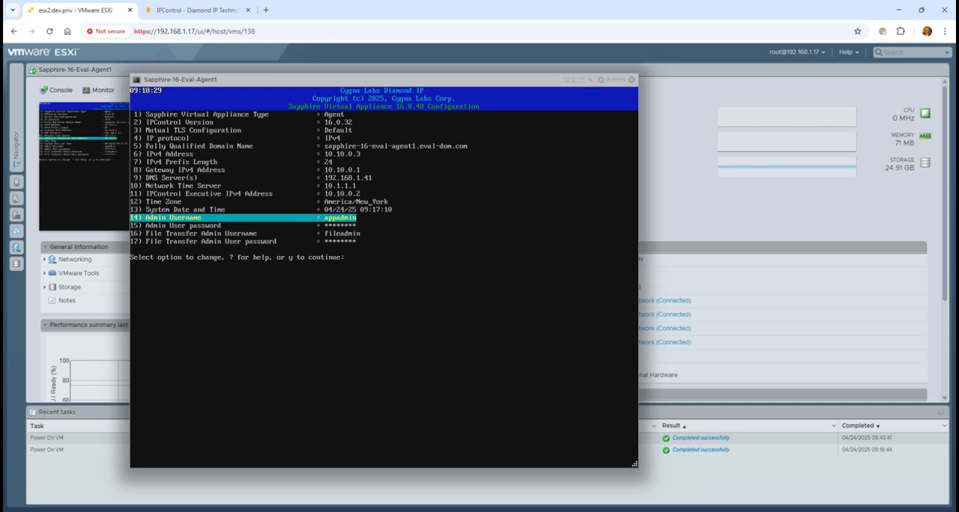
{"action": "key", "text": "Down"}
{"action": "key", "text": "Down"}
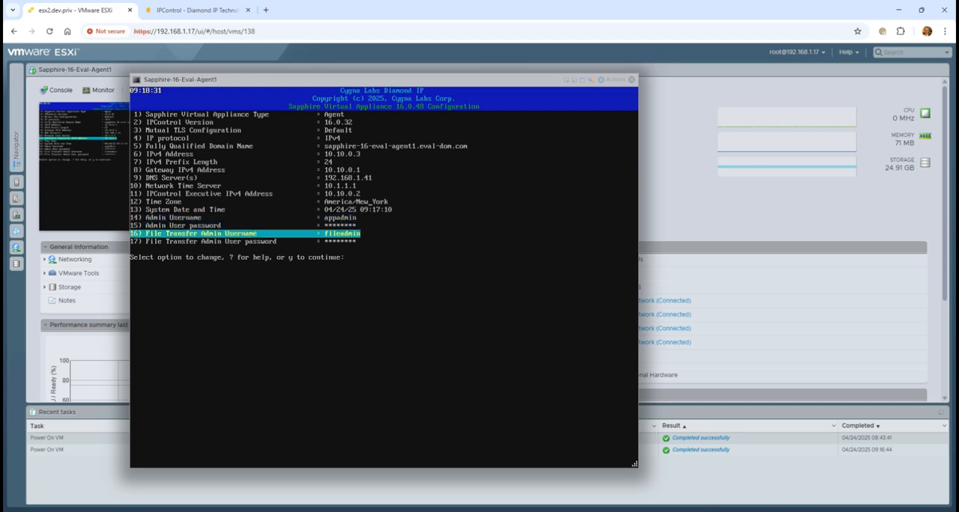
{"action": "key", "text": "Down"}
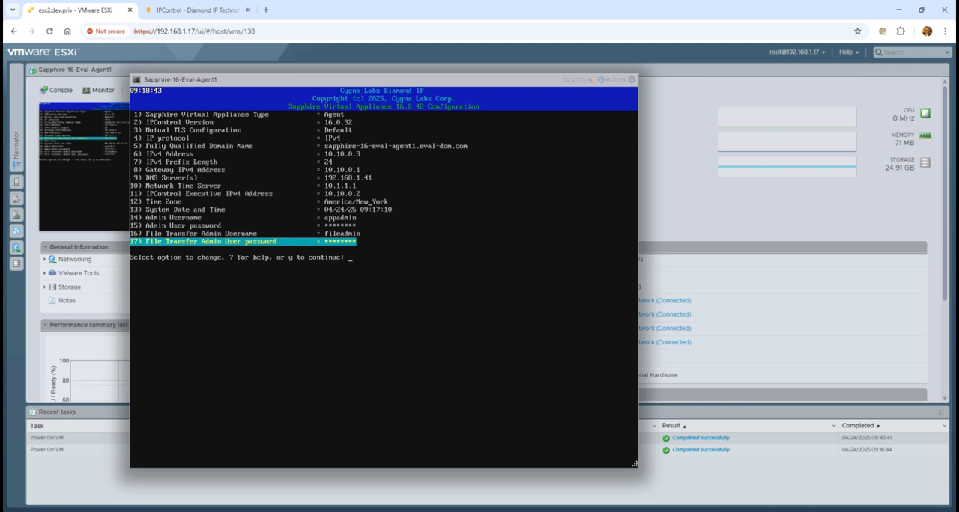
{"action": "key", "text": "Up"}
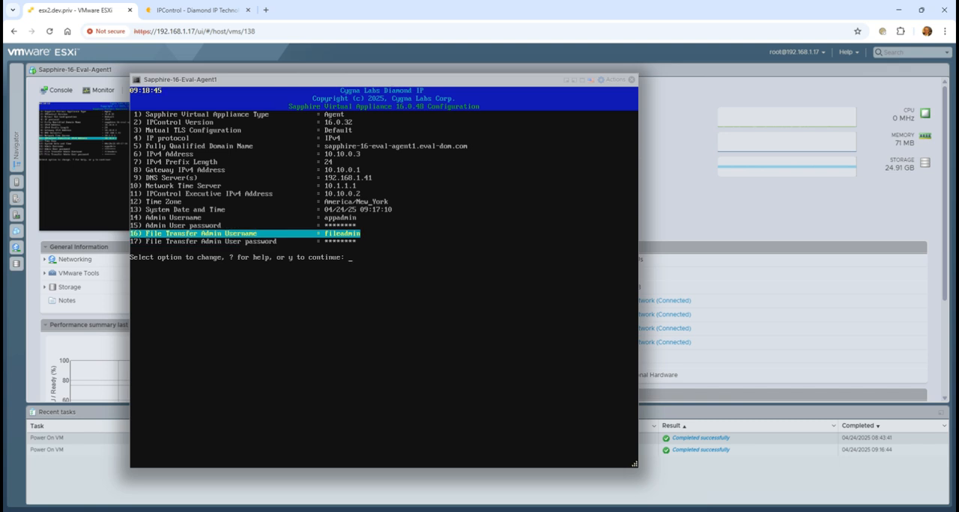
{"action": "type", "text": "y"}
{"action": "key", "text": "Return"}
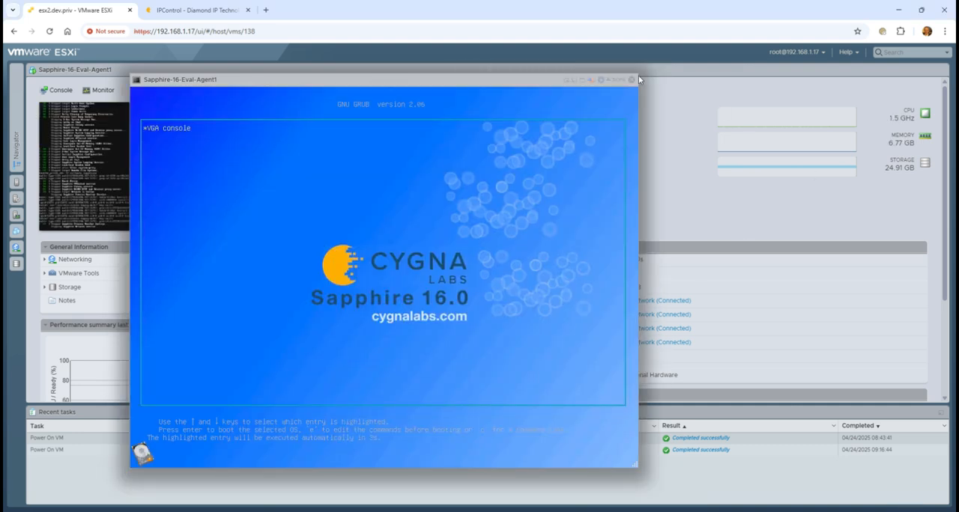
Power on the Sapphire-16-Eval-Agent2 virtual machine and open its console.
{"action": "left_click", "coordinate": [632, 80]}
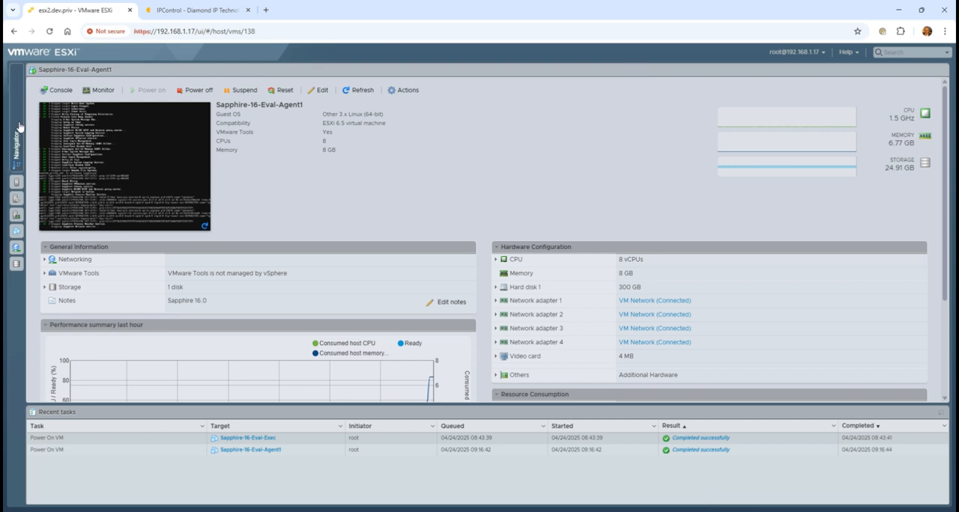
{"action": "left_click", "coordinate": [15, 150]}
{"action": "left_click", "coordinate": [53, 126]}
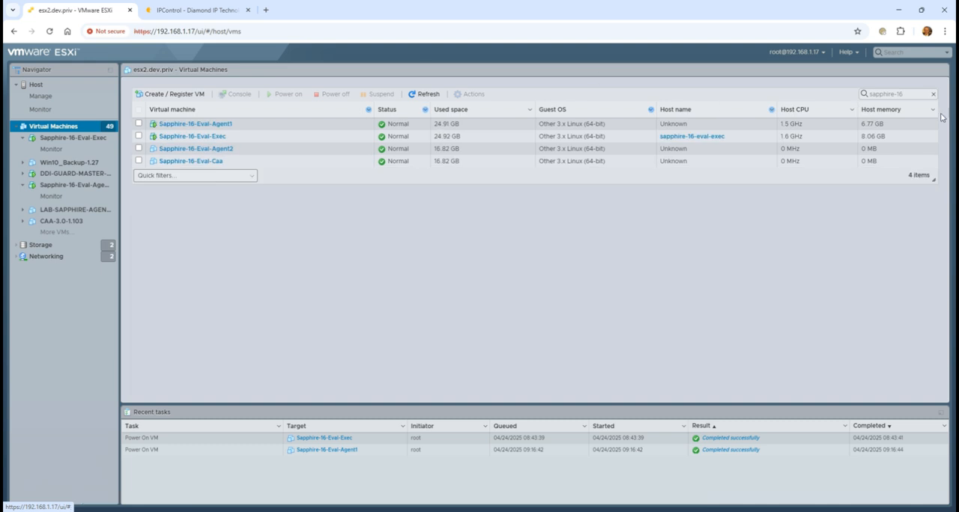
{"action": "left_click", "coordinate": [209, 149]}
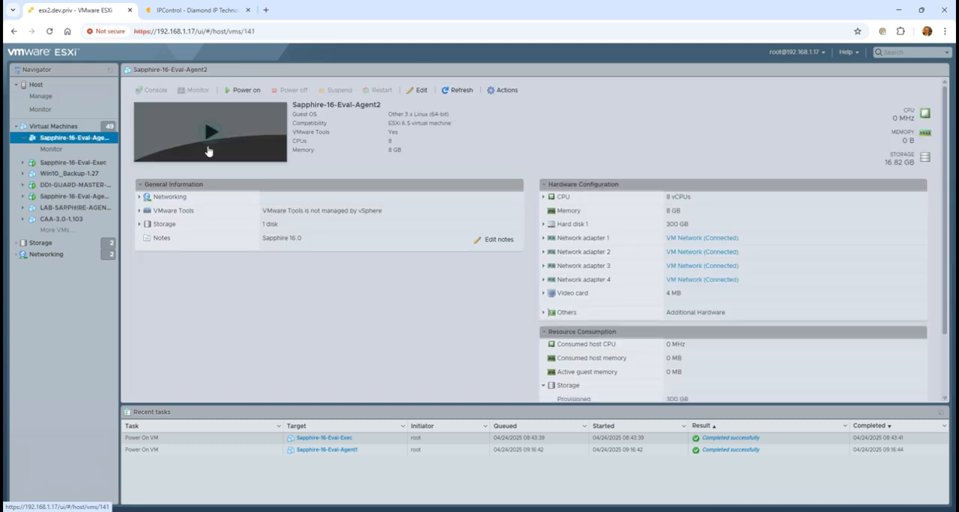
{"action": "left_click", "coordinate": [208, 149]}
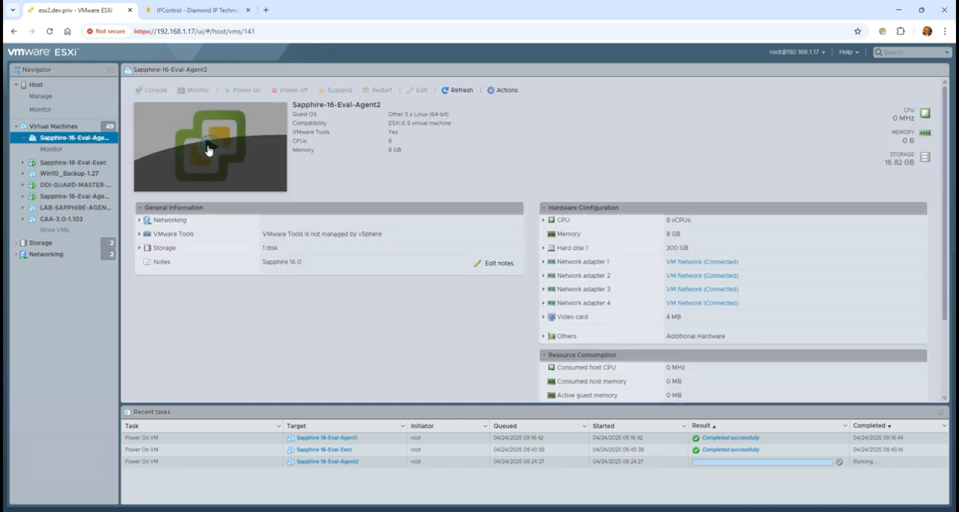
{"action": "left_click", "coordinate": [260, 170]}
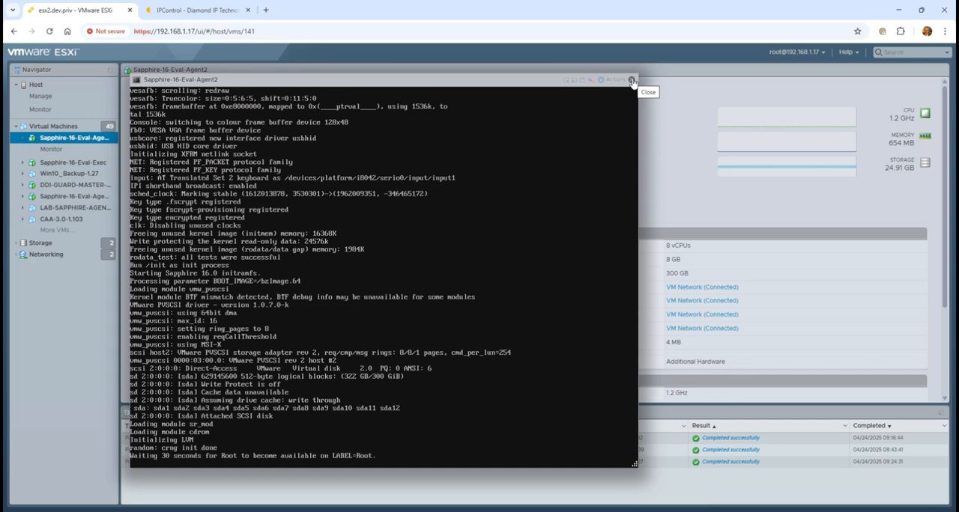
Close the Agent2 console and open the console of Sapphire-16-Eval-Agent1.
{"action": "left_click", "coordinate": [632, 81]}
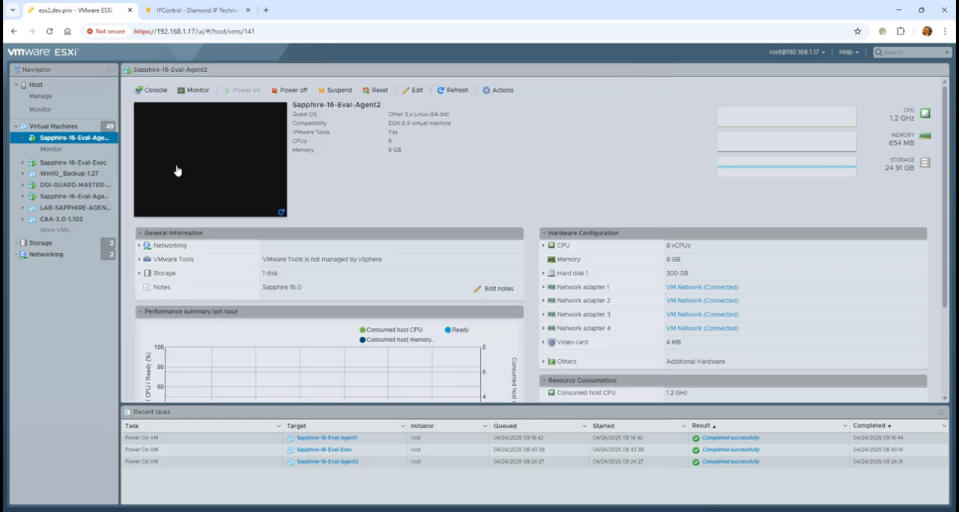
{"action": "left_click", "coordinate": [89, 199]}
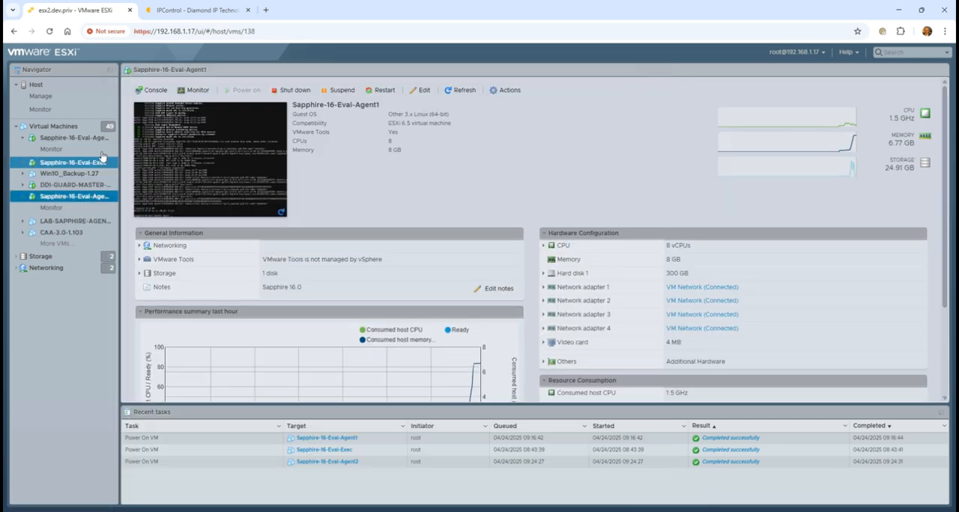
{"action": "left_click", "coordinate": [230, 171]}
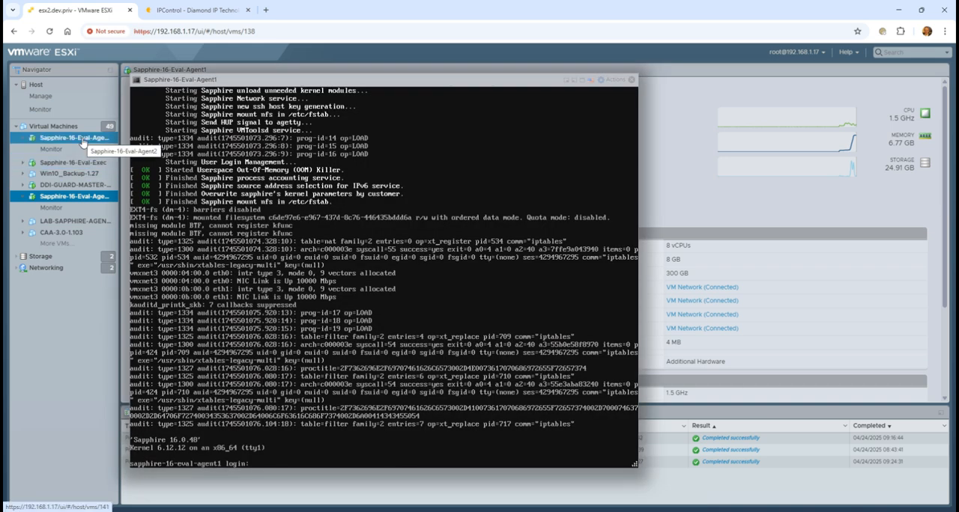
Log in to the Agent1 appliance as incadmin with the account password.
{"action": "type", "text": "inc"}
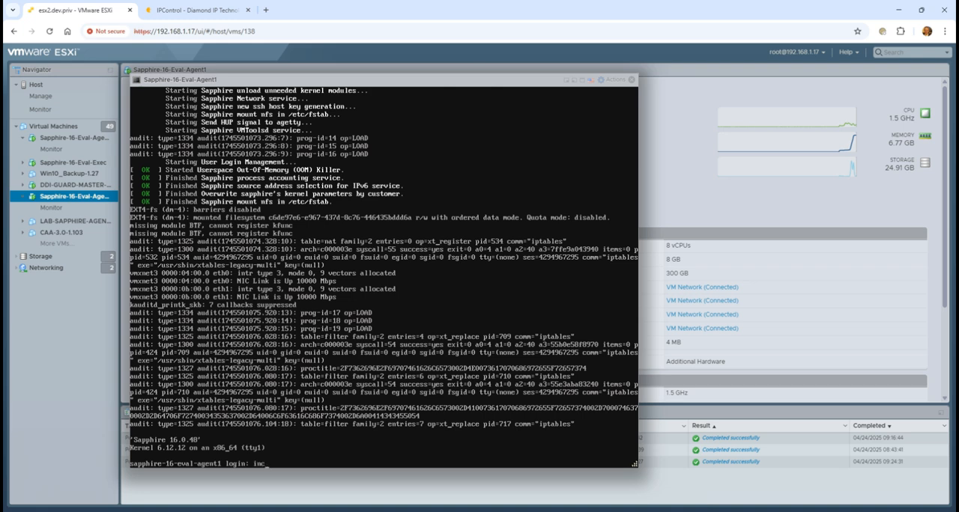
{"action": "type", "text": "admin"}
{"action": "key", "text": "Return"}
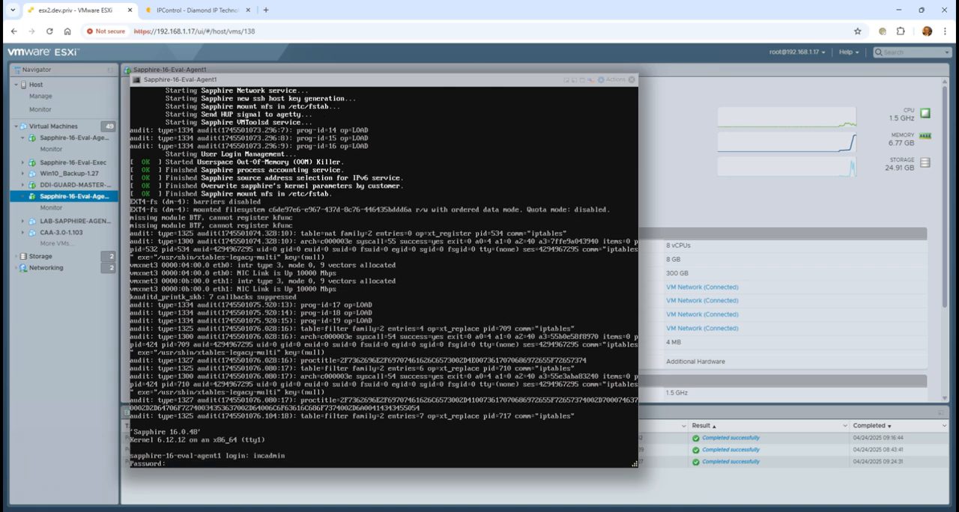
{"action": "key", "text": "Return"}
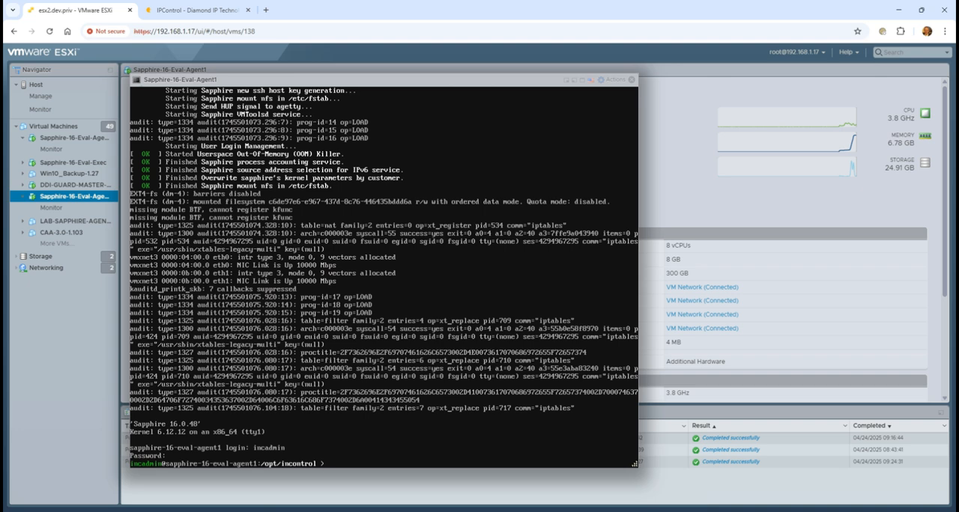
Try to query the NTP peers with ntpq -pn, and switch to the appadmin account with su, entering its password.
{"action": "type", "text": "ntpq -pn"}
{"action": "key", "text": "Return"}
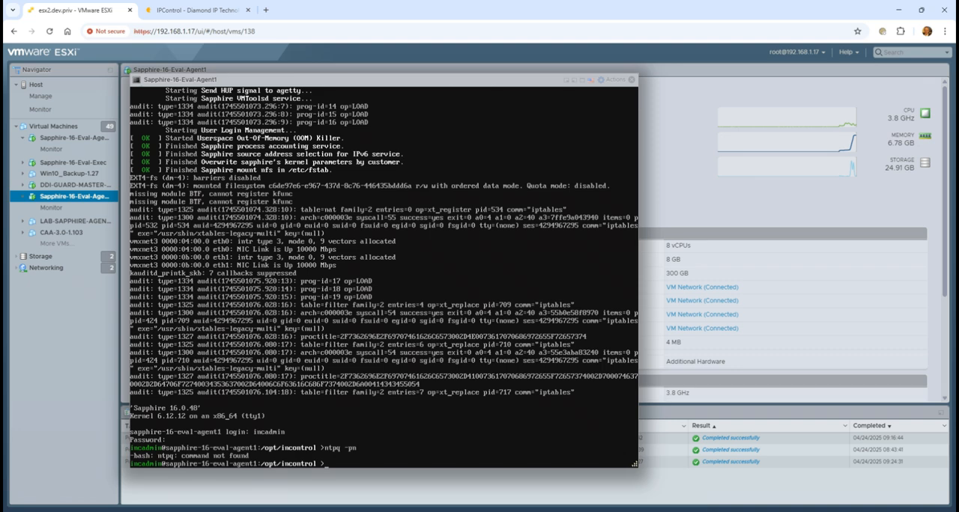
{"action": "type", "text": "su - appadmin"}
{"action": "key", "text": "Return"}
{"action": "key", "text": "Return"}
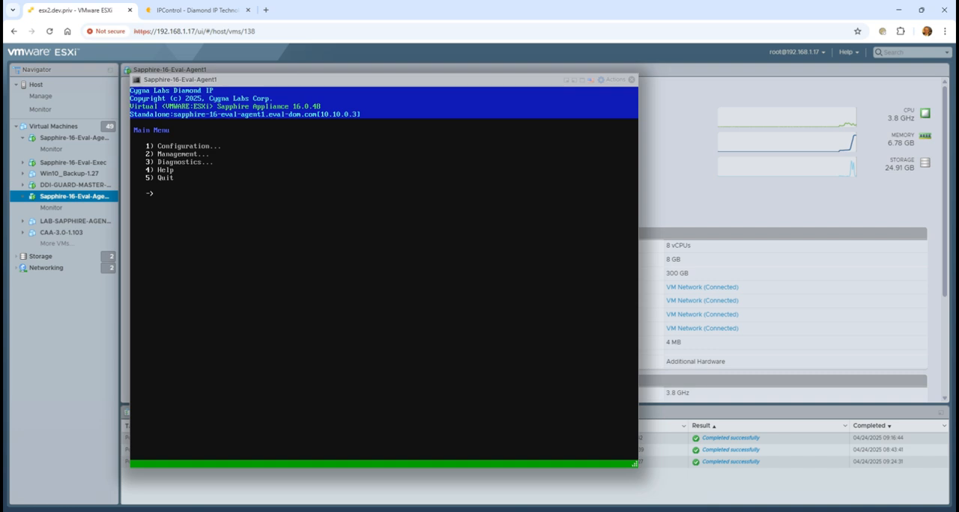
Display the NTP statistics from the Date & Time management options of the Agent1 appliance, and return from the report.
{"action": "type", "text": "2"}
{"action": "key", "text": "Return"}
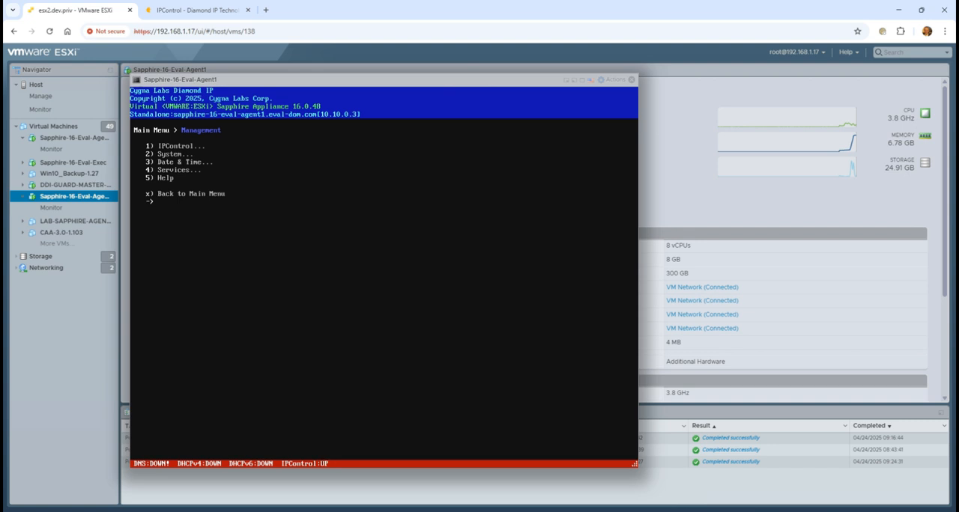
{"action": "type", "text": "3"}
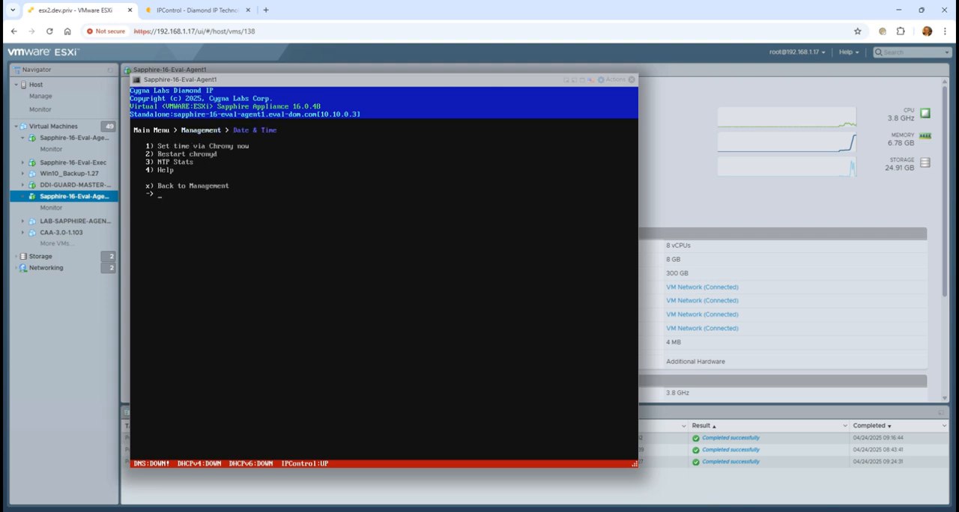
{"action": "type", "text": "3"}
{"action": "key", "text": "Return"}
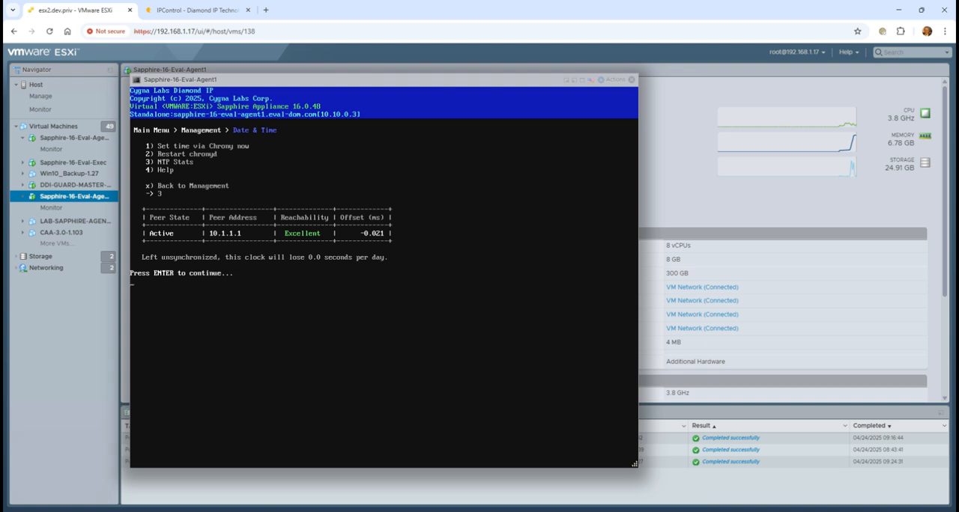
{"action": "key", "text": "Return"}
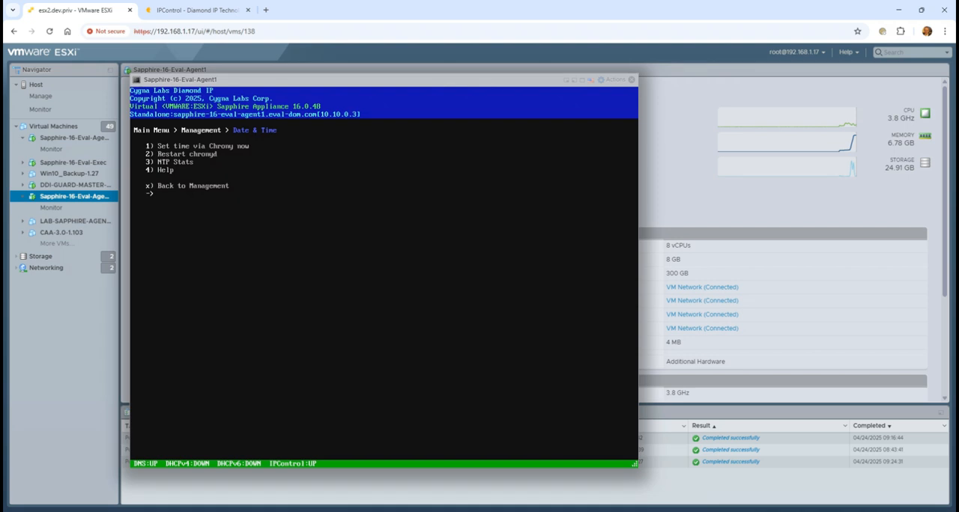
Close the Agent1 console and open the console of the Sapphire-16-Eval-Agent2 virtual machine.
{"action": "left_click", "coordinate": [632, 81]}
{"action": "left_click", "coordinate": [99, 140]}
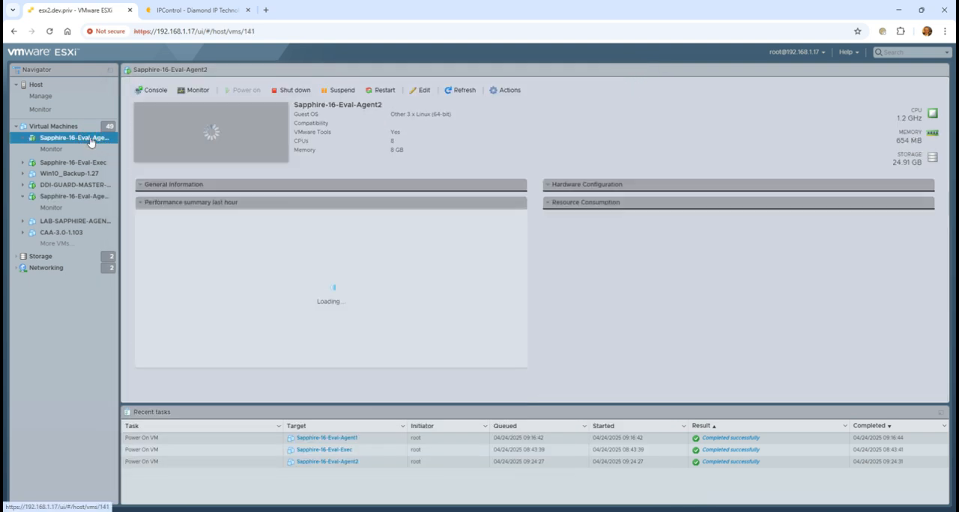
{"action": "left_click", "coordinate": [200, 162]}
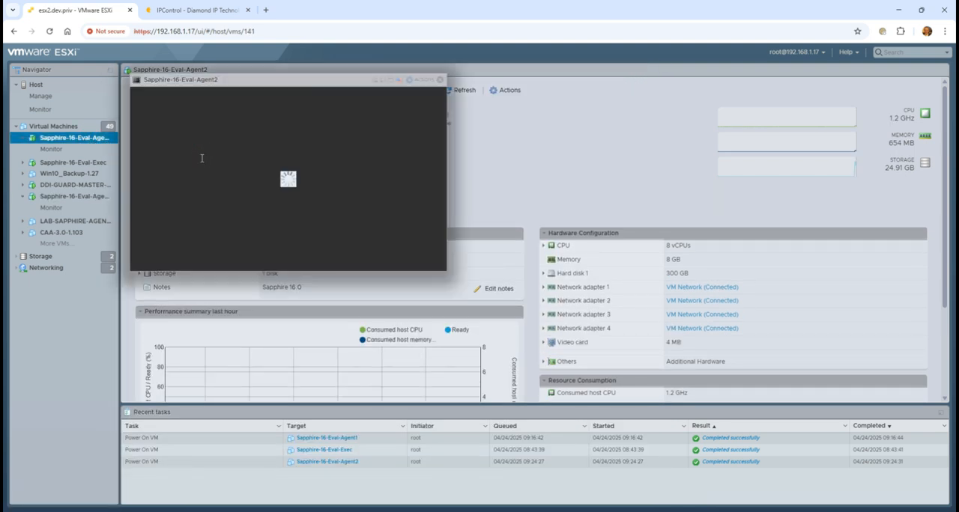